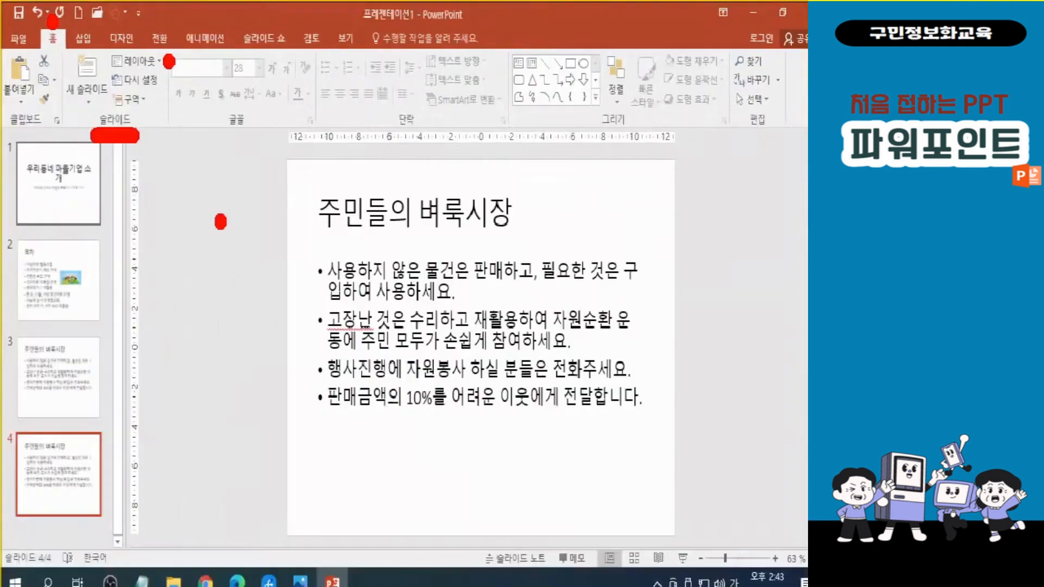
# - Apply the vertical title and vertical text layout to slide 4
pyautogui.click(279, 121)
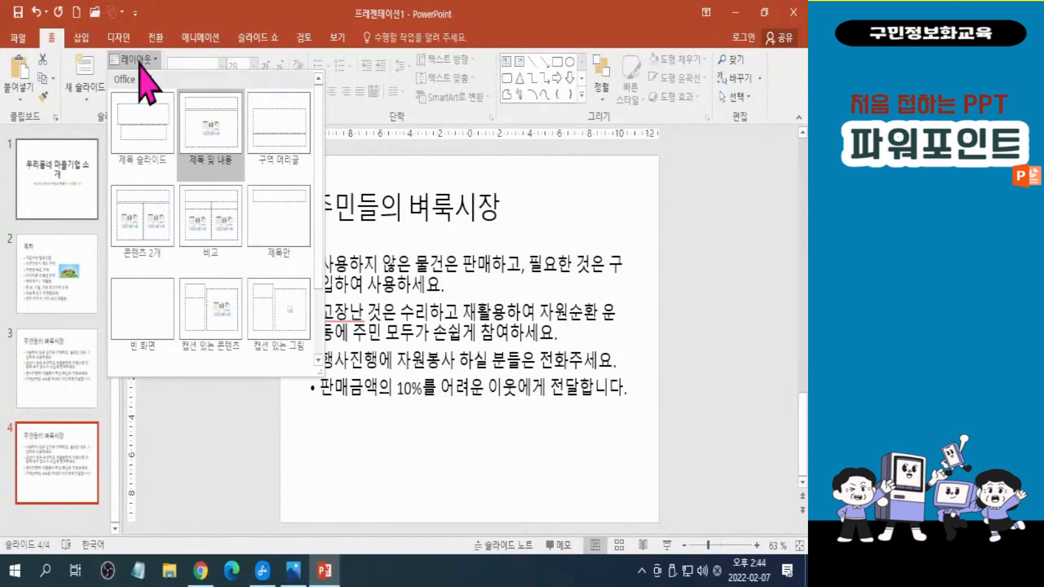
pyautogui.scroll(-1, 272, 321)
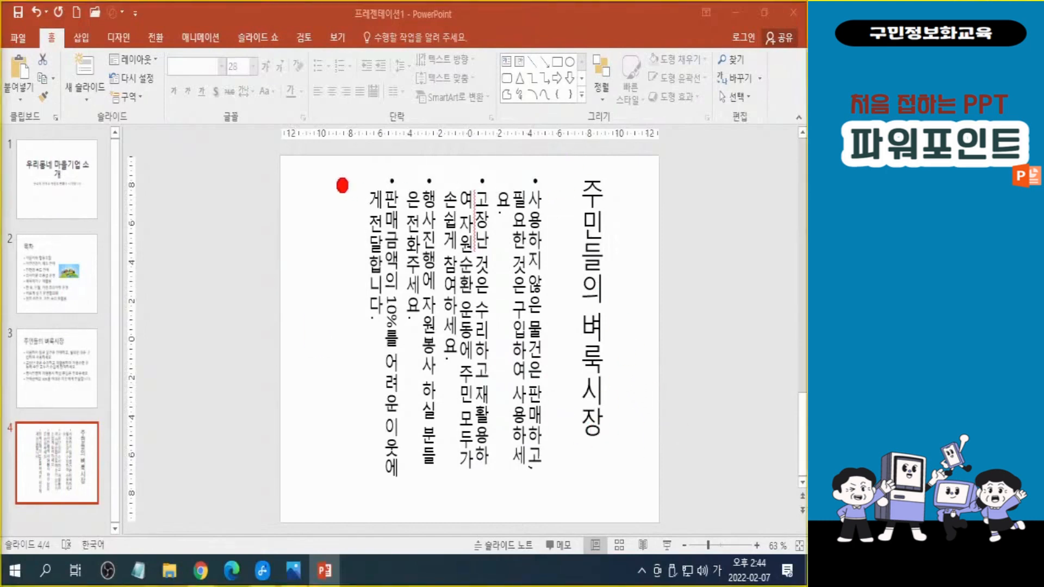
pyautogui.moveTo(353, 210)
pyautogui.mouseDown()
pyautogui.moveTo(249, 200)
pyautogui.moveTo(250, 182)
pyautogui.mouseUp()
pyautogui.moveTo(353, 155); pyautogui.dragTo(331, 230)
pyautogui.hotkey('ctrl', 'z')
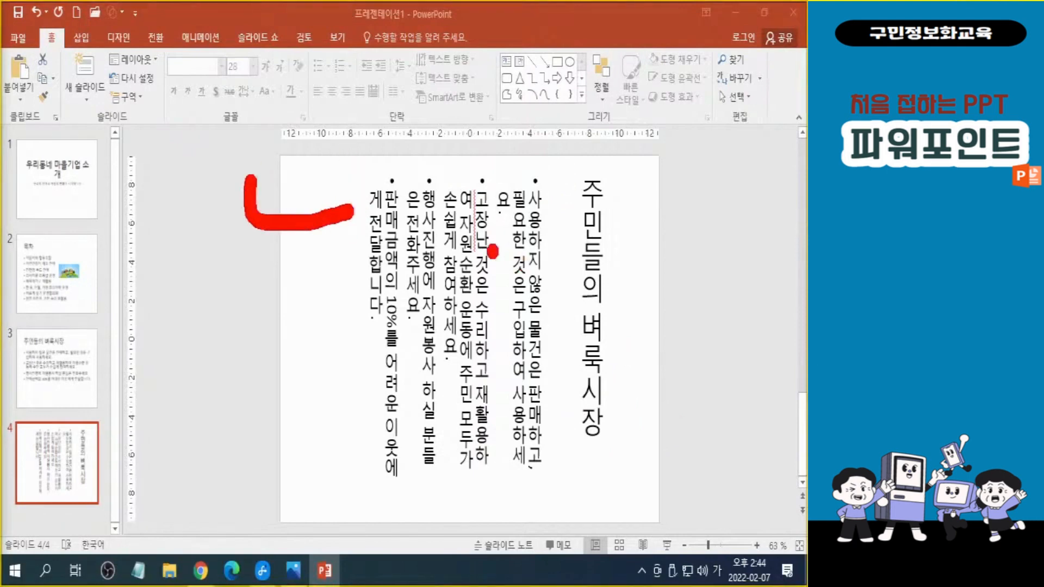
pyautogui.hotkey('ctrl', 'z')
pyautogui.moveTo(561, 149); pyautogui.dragTo(632, 474)
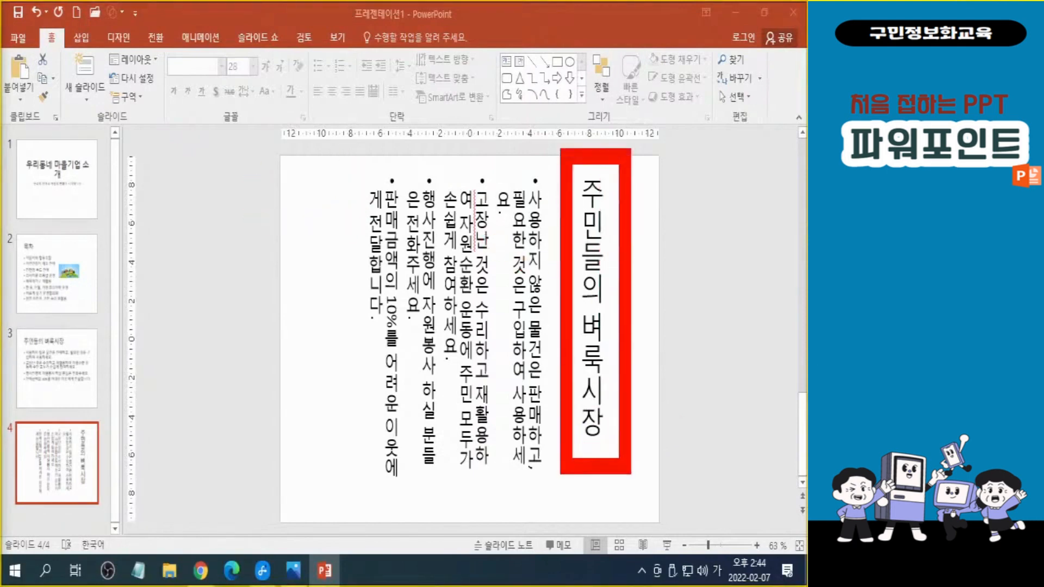
pyautogui.hotkey('ctrl', 'z')
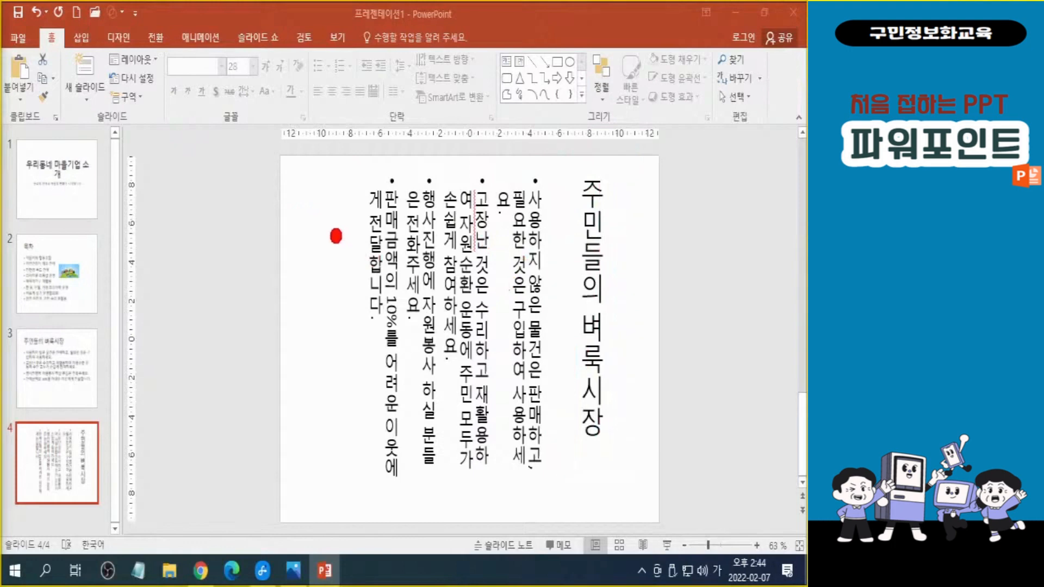
pyautogui.moveTo(295, 237); pyautogui.dragTo(435, 236)
pyautogui.moveTo(292, 315); pyautogui.dragTo(525, 315)
pyautogui.moveTo(343, 365)
pyautogui.mouseDown()
pyautogui.moveTo(482, 374)
pyautogui.moveTo(483, 365)
pyautogui.mouseUp()
pyautogui.moveTo(337, 444); pyautogui.dragTo(462, 443)
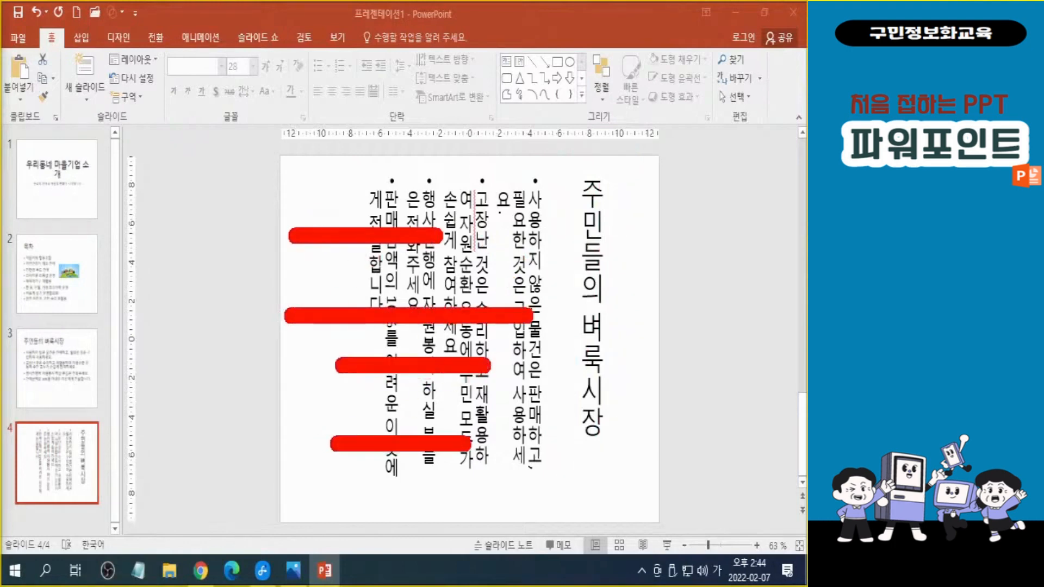
pyautogui.hotkey('ctrl', 'z')
pyautogui.hotkey('ctrl', 'z')
pyautogui.hotkey('ctrl', 'z')
pyautogui.hotkey('ctrl', 'z')
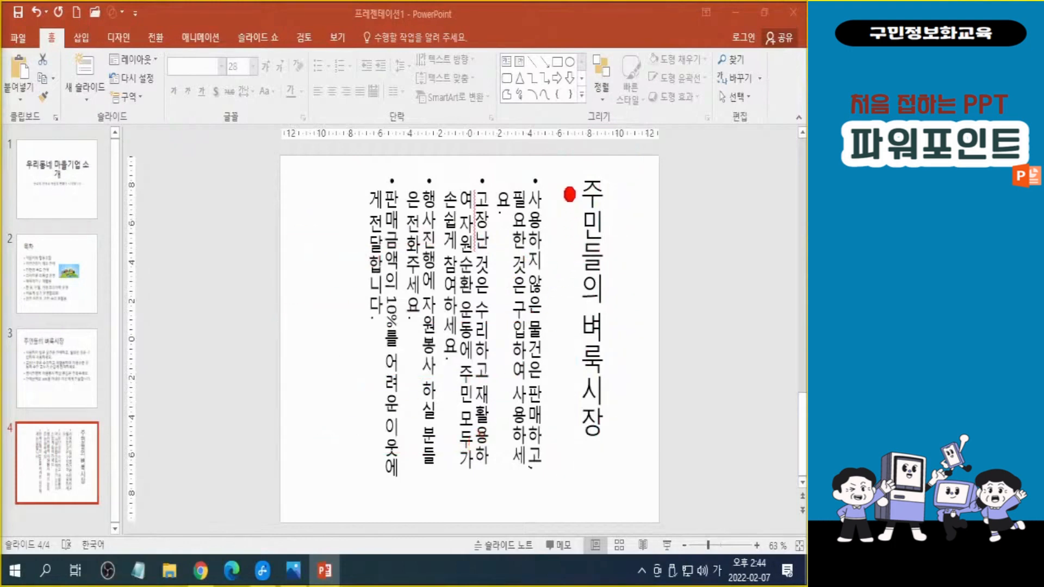
pyautogui.moveTo(563, 175)
pyautogui.mouseDown()
pyautogui.moveTo(581, 373)
pyautogui.moveTo(563, 484)
pyautogui.moveTo(484, 191)
pyautogui.moveTo(484, 511)
pyautogui.moveTo(408, 169)
pyautogui.moveTo(414, 497)
pyautogui.moveTo(354, 185)
pyautogui.moveTo(374, 468)
pyautogui.moveTo(390, 481)
pyautogui.mouseUp()
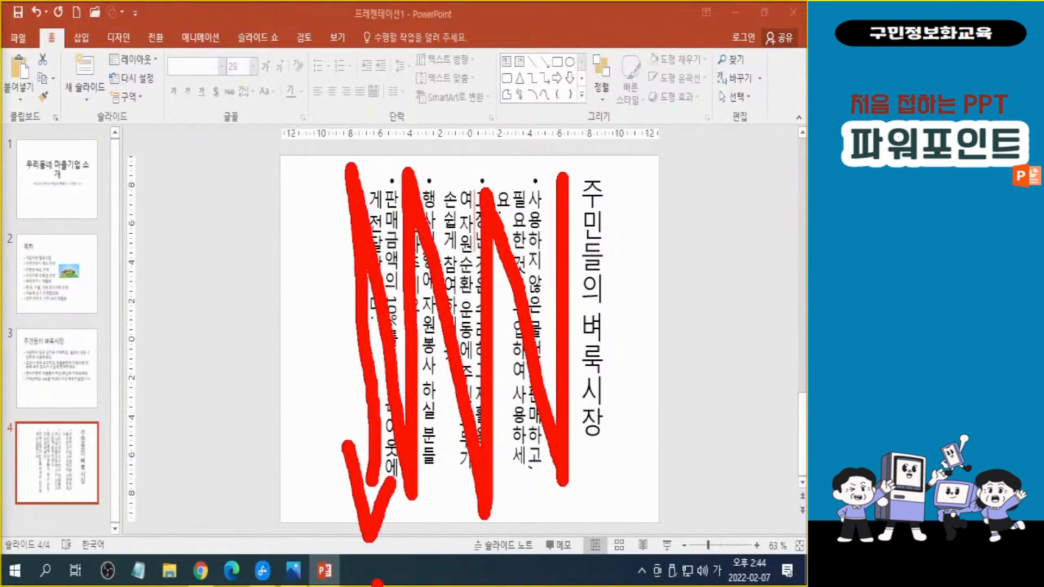
pyautogui.press('Escape')
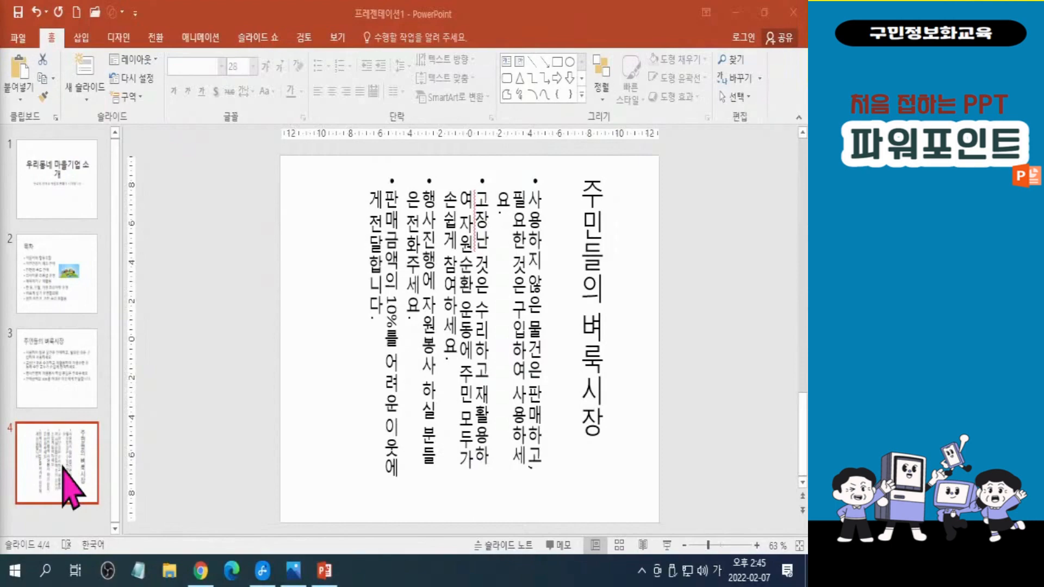
pyautogui.hotkey('ctrl', '1')
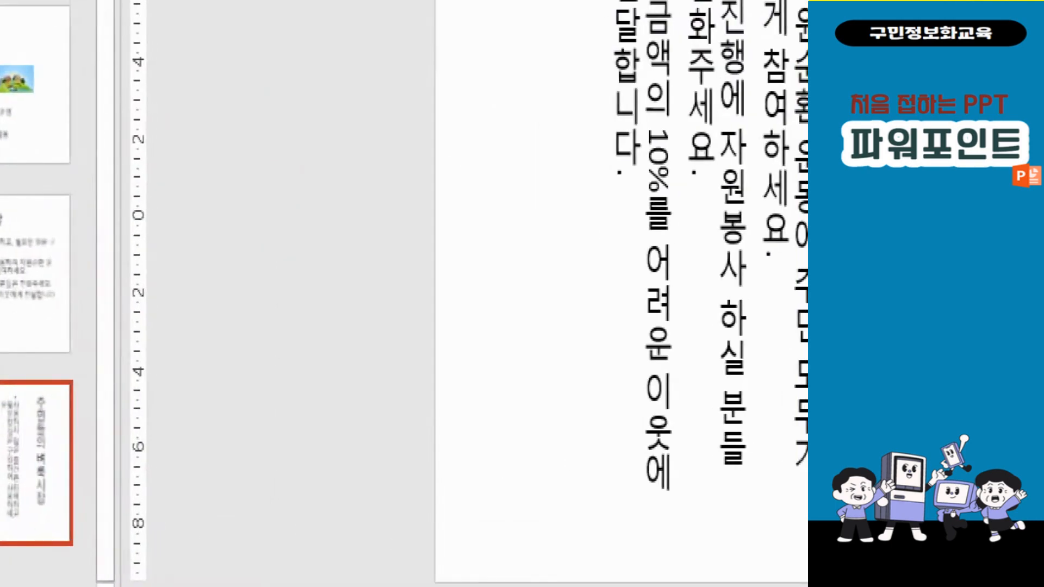
pyautogui.press('Escape')
pyautogui.hotkey('ctrl', '2')
pyautogui.moveTo(93, 460)
pyautogui.mouseDown()
pyautogui.moveTo(89, 475)
pyautogui.moveTo(304, 100)
pyautogui.moveTo(49, 104)
pyautogui.moveTo(53, 143)
pyautogui.moveTo(114, 128)
pyautogui.mouseUp()
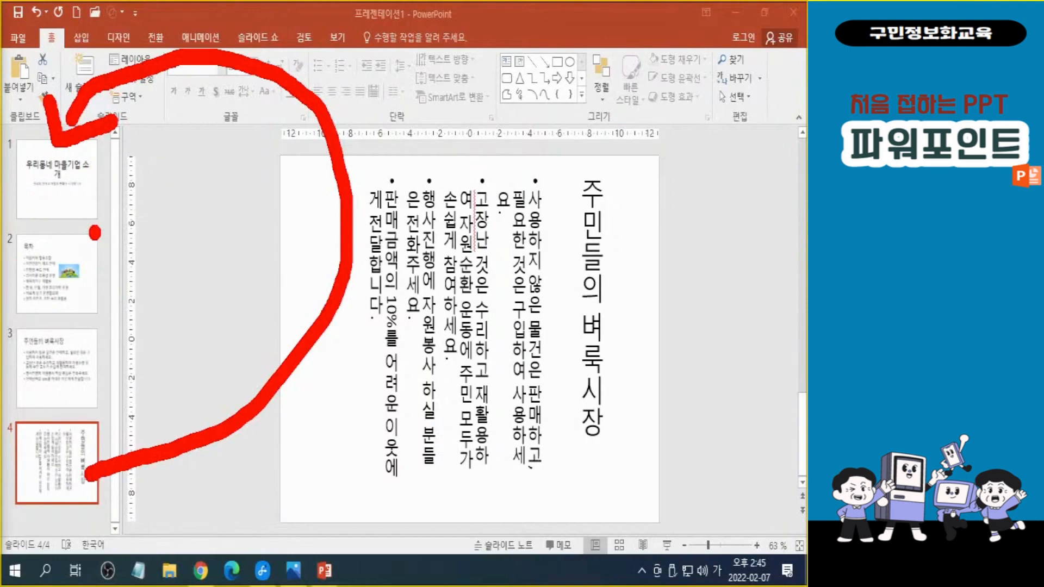
pyautogui.press('Escape')
pyautogui.press('ctrl')
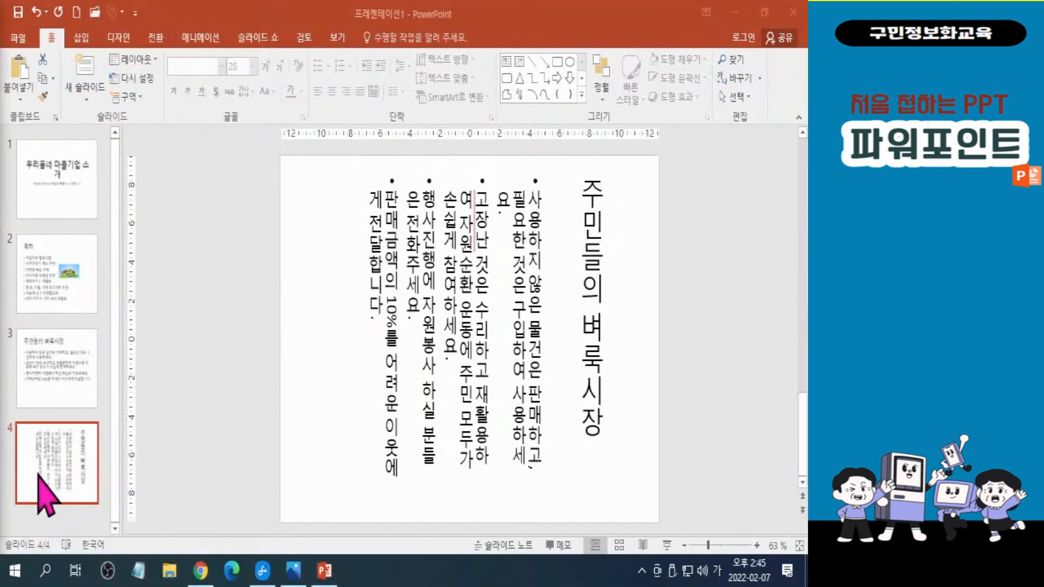
# - Move slide 4 with the vertical text to the very beginning of the presentation and keep it selected
pyautogui.click(61, 478)
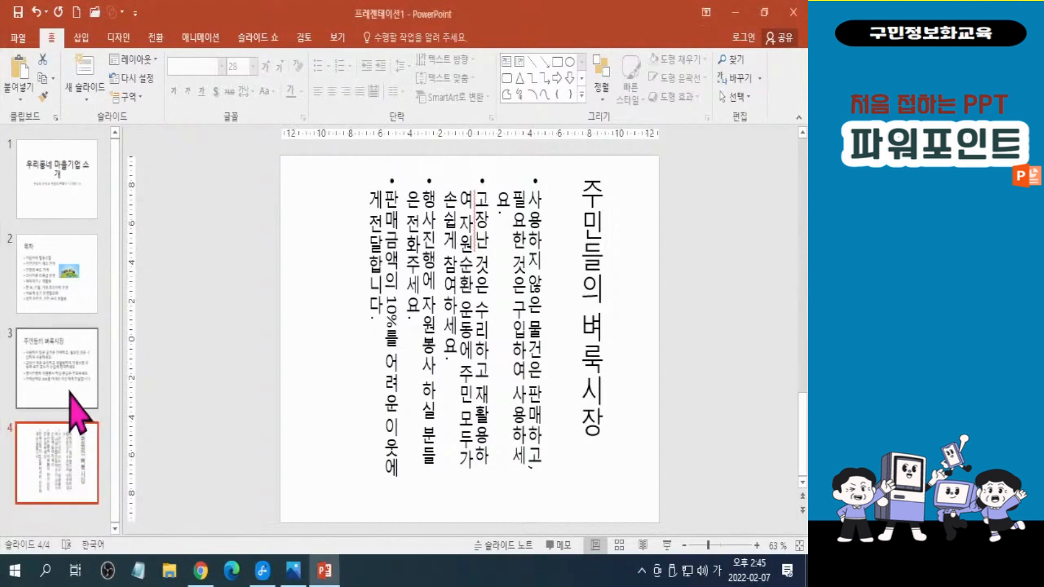
pyautogui.moveTo(48, 479); pyautogui.dragTo(54, 170)
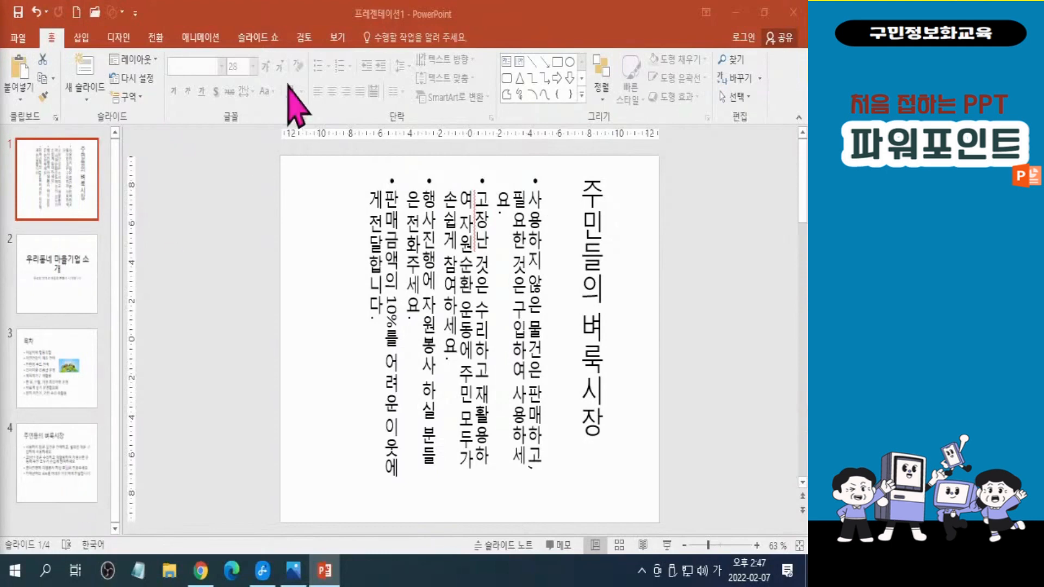
pyautogui.click(59, 196)
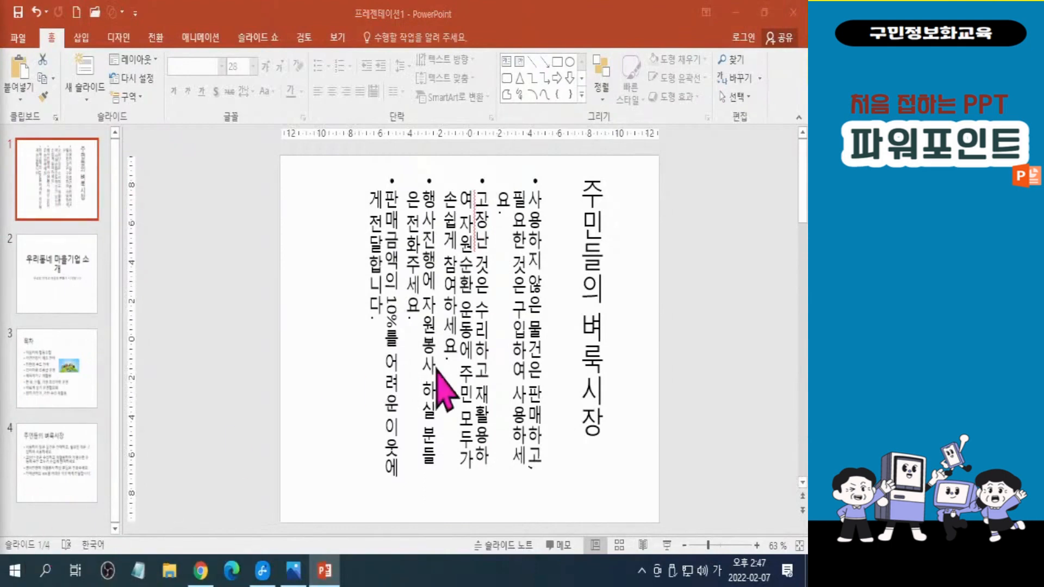
# - Switch to the Photos app, examine the Delete key area in the keyboard picture 키보드.jpg, and return to the presentation
pyautogui.click(294, 569)
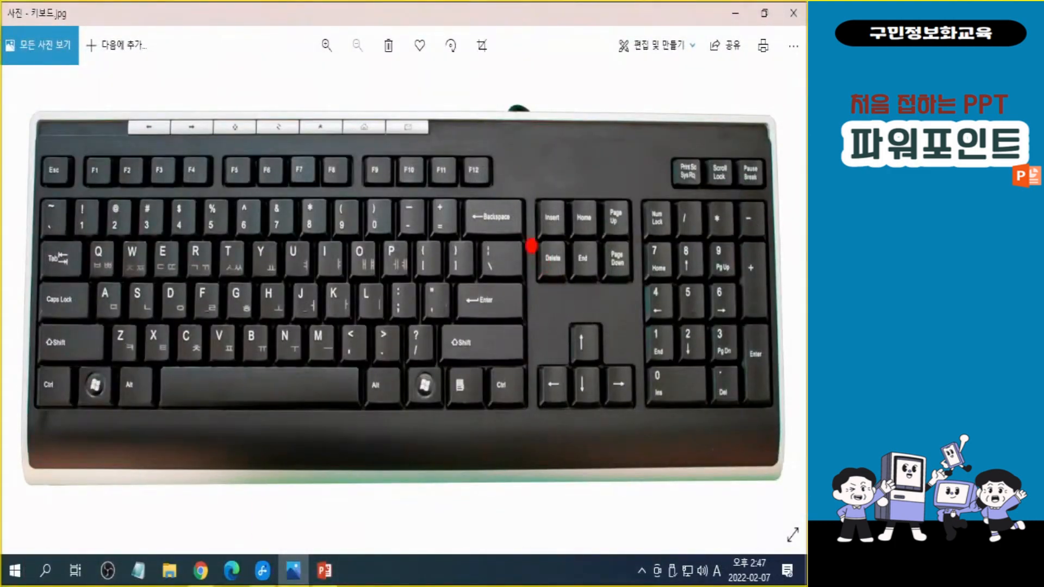
pyautogui.moveTo(519, 214); pyautogui.dragTo(586, 305)
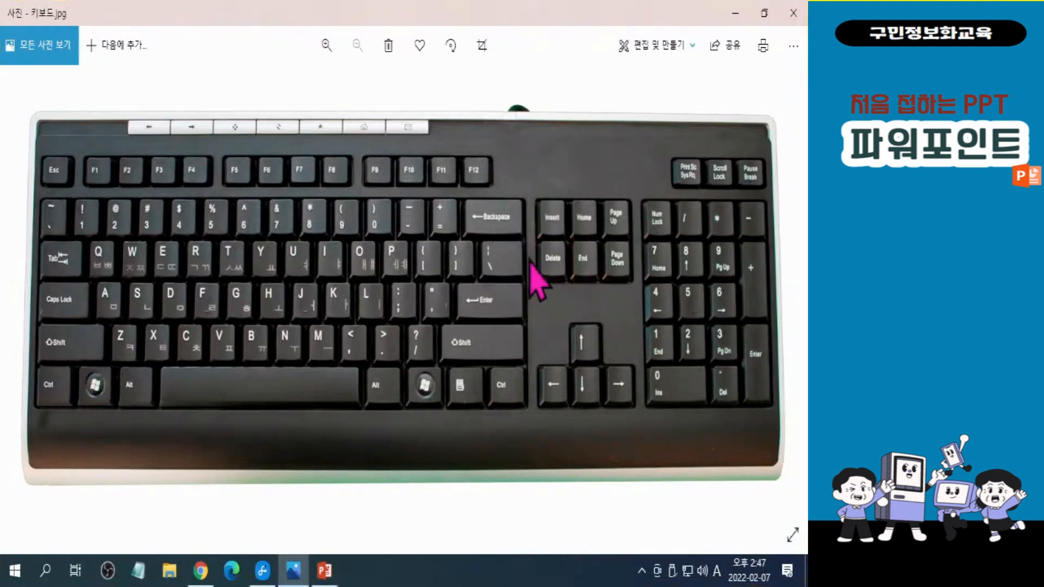
pyautogui.click(735, 13)
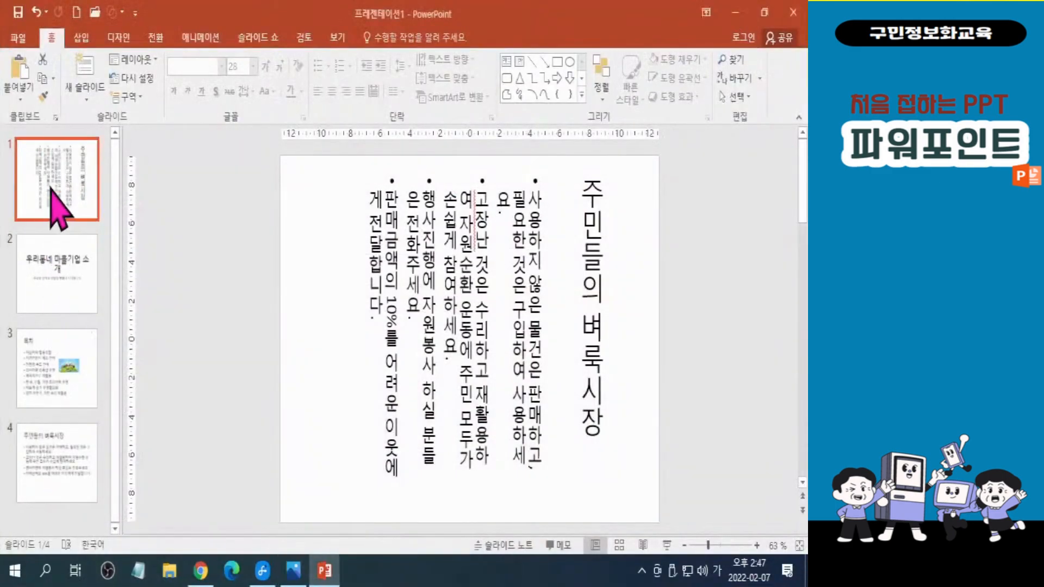
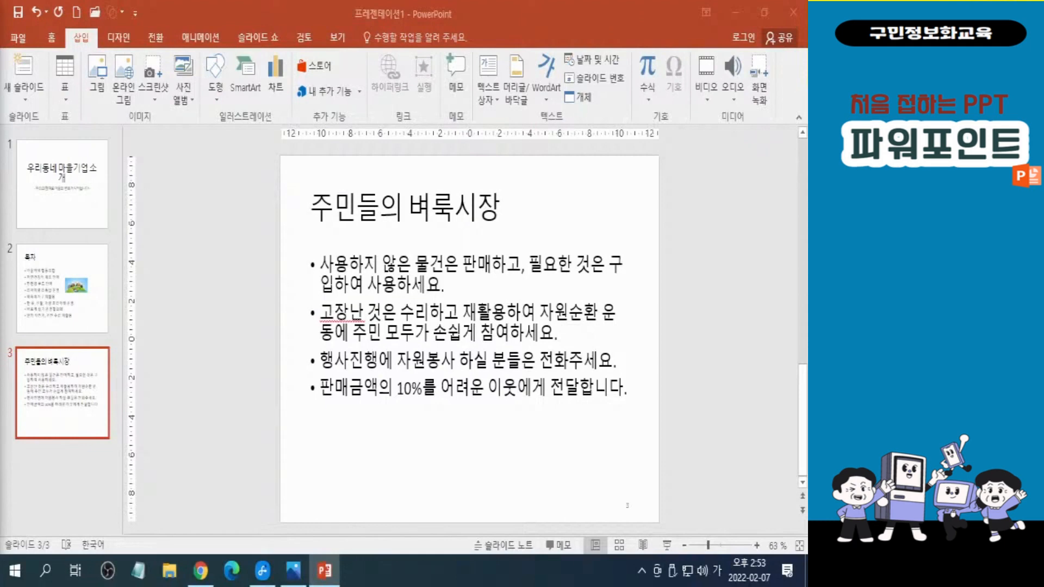
# - Show the presentation in slide sorter view
pyautogui.click(615, 545)
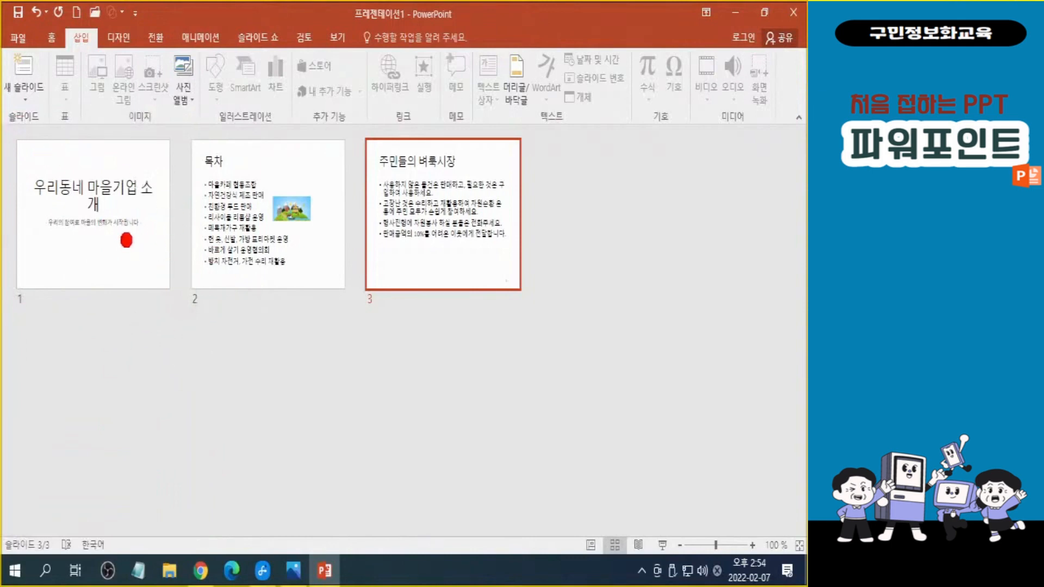
pyautogui.click(634, 224)
pyautogui.click(756, 217)
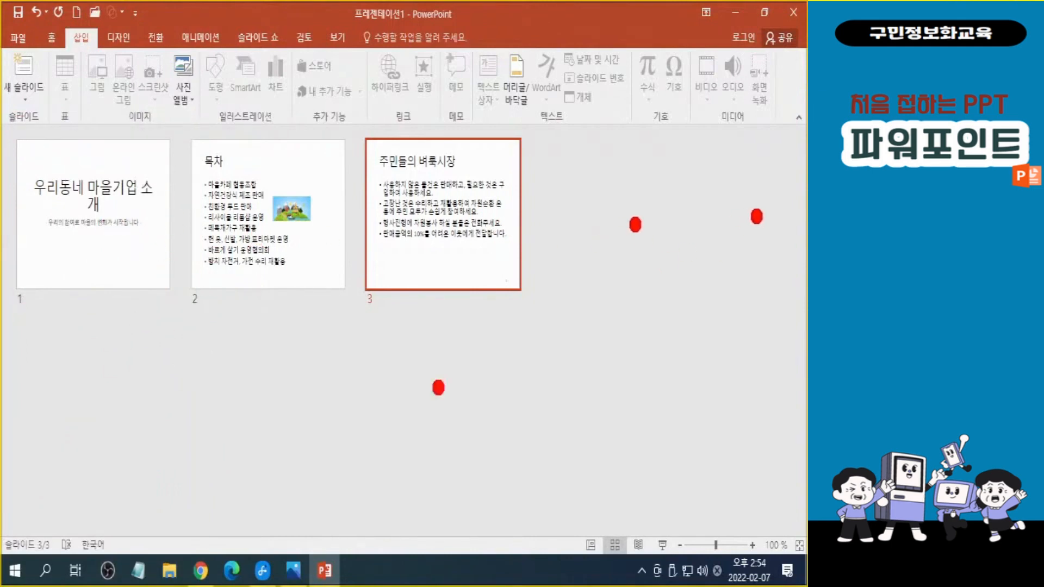
pyautogui.click(106, 415)
pyautogui.click(263, 430)
pyautogui.click(445, 398)
pyautogui.click(633, 404)
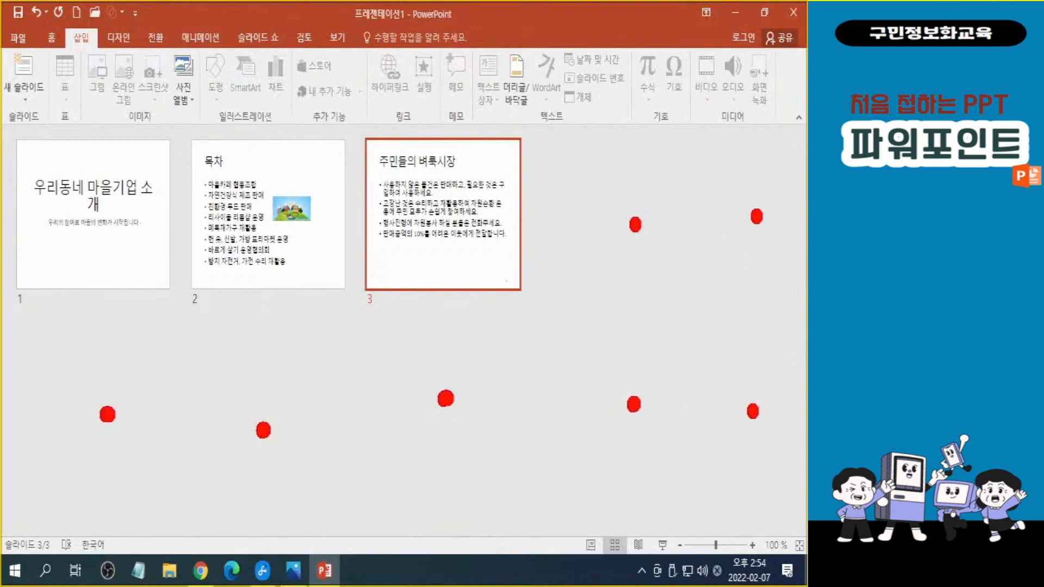
pyautogui.click(755, 409)
pyautogui.press('Escape')
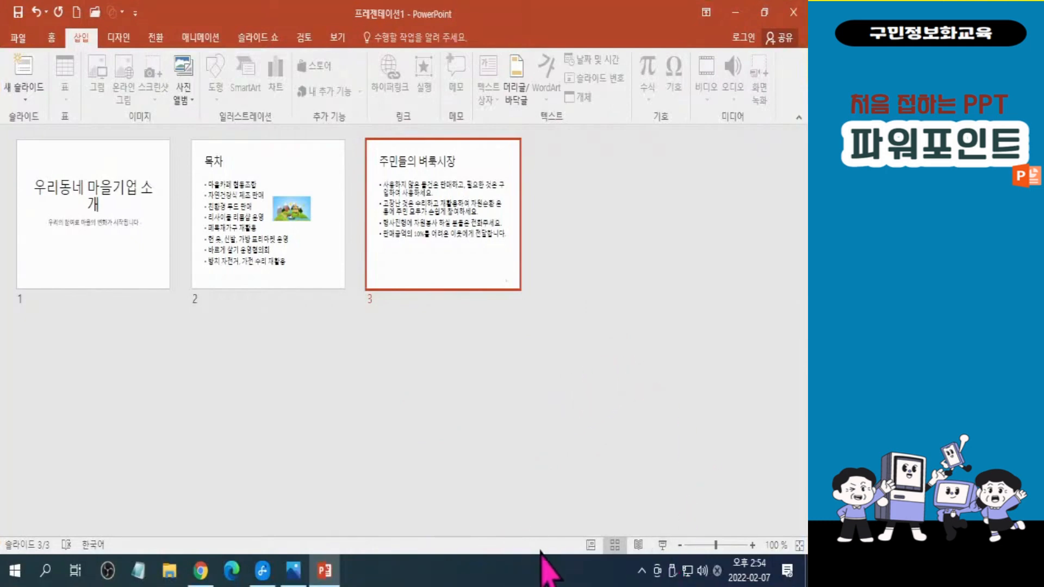
# - Set the slide sorter view to a custom zoom of 130%
pyautogui.click(777, 546)
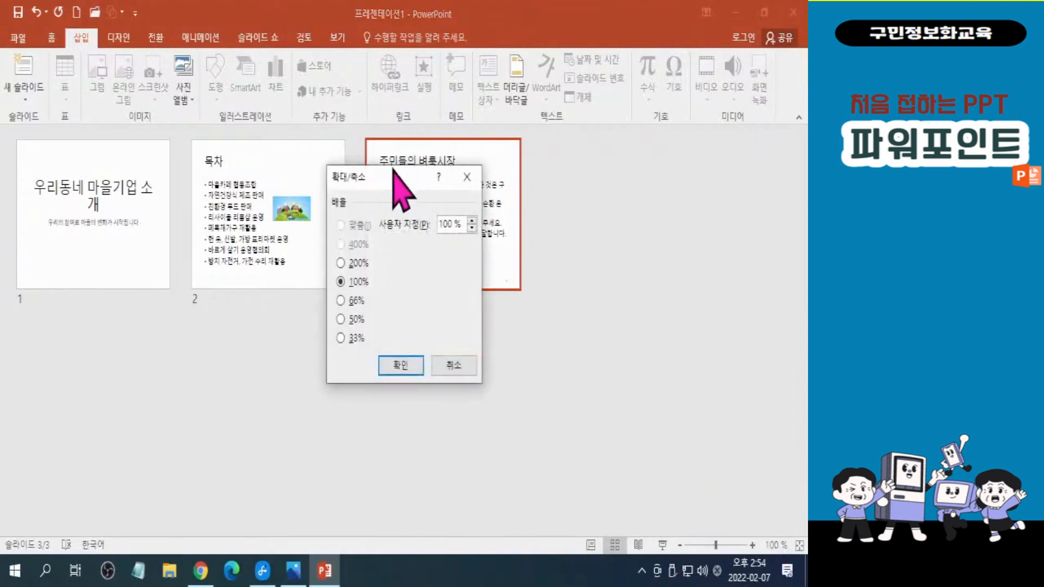
pyautogui.moveTo(401, 179); pyautogui.dragTo(728, 324)
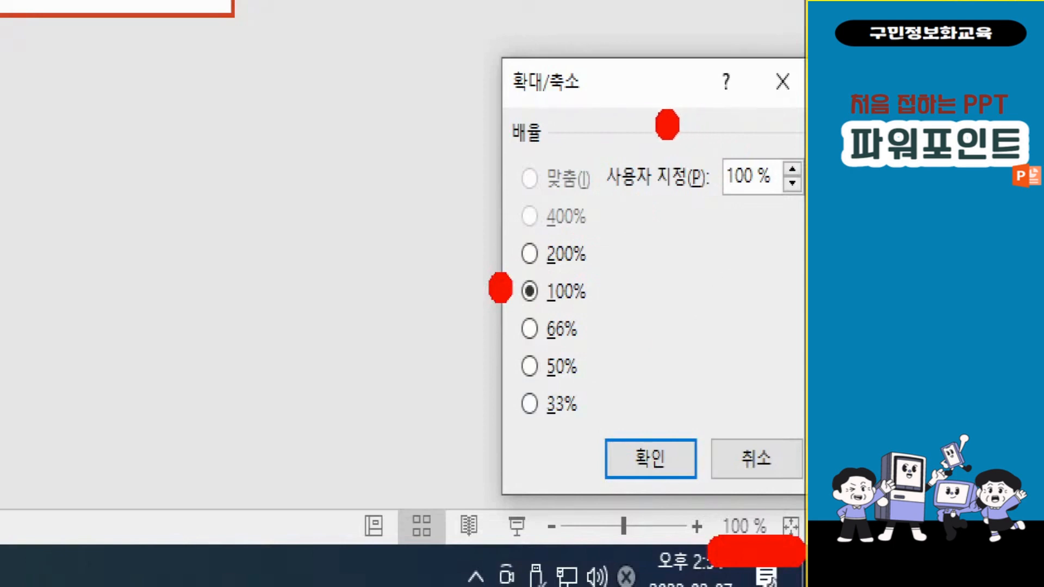
pyautogui.moveTo(679, 122); pyautogui.dragTo(805, 249)
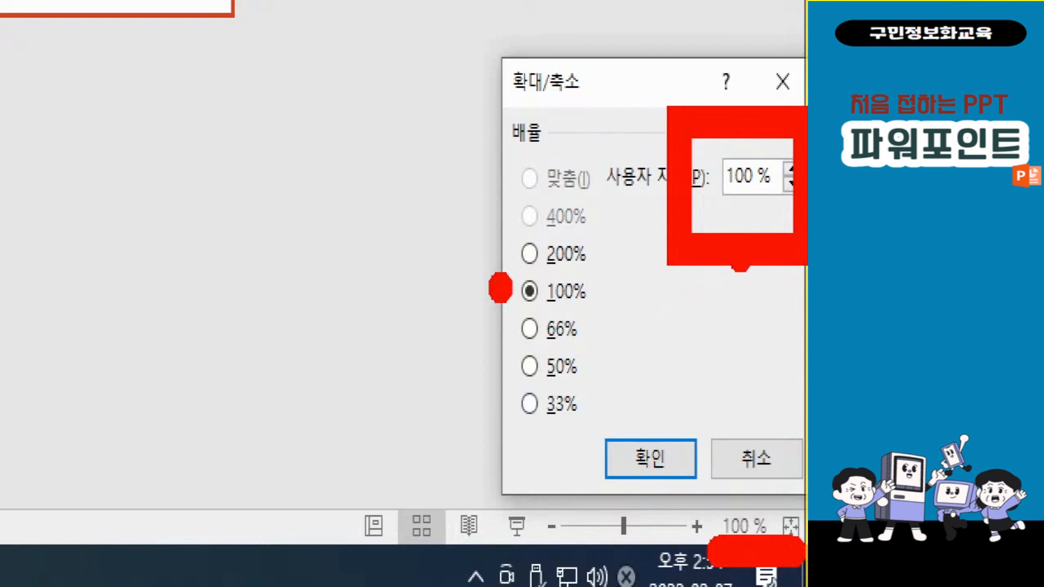
pyautogui.moveTo(739, 266); pyautogui.dragTo(666, 410)
pyautogui.moveTo(647, 364)
pyautogui.mouseDown()
pyautogui.moveTo(632, 435)
pyautogui.moveTo(717, 405)
pyautogui.mouseUp()
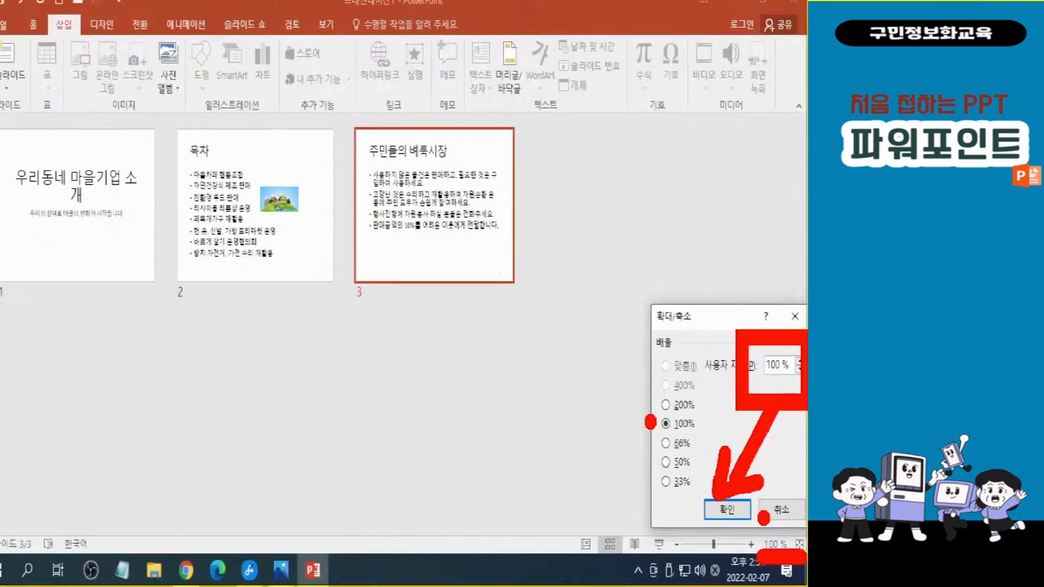
pyautogui.doubleClick(787, 375)
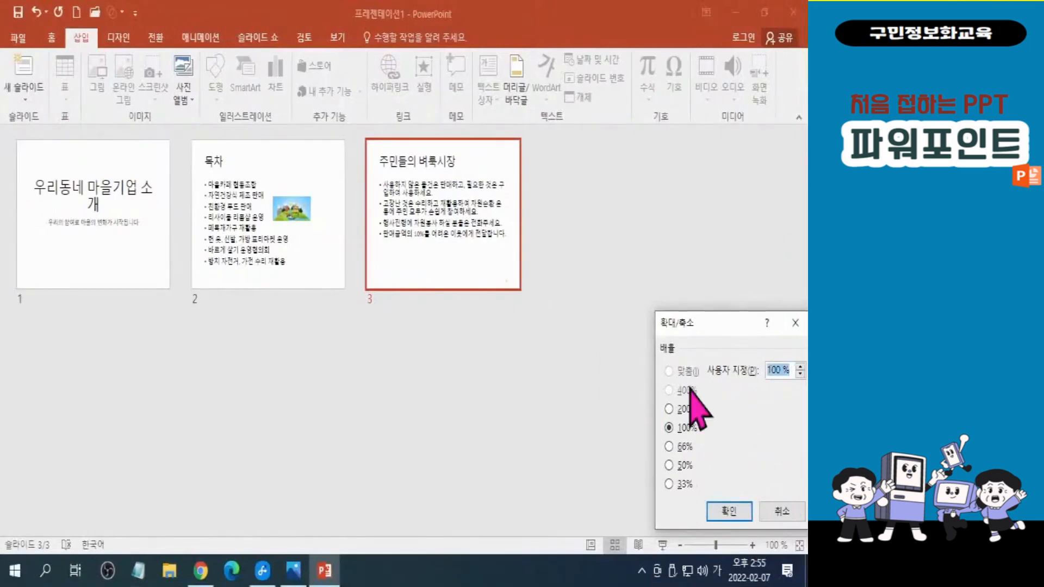
pyautogui.write('130')
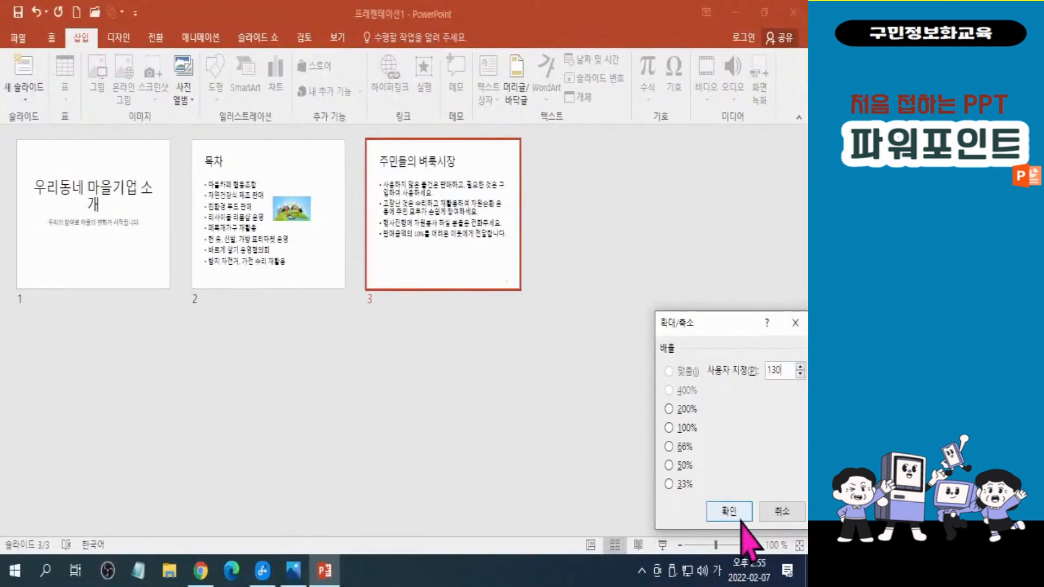
pyautogui.click(741, 519)
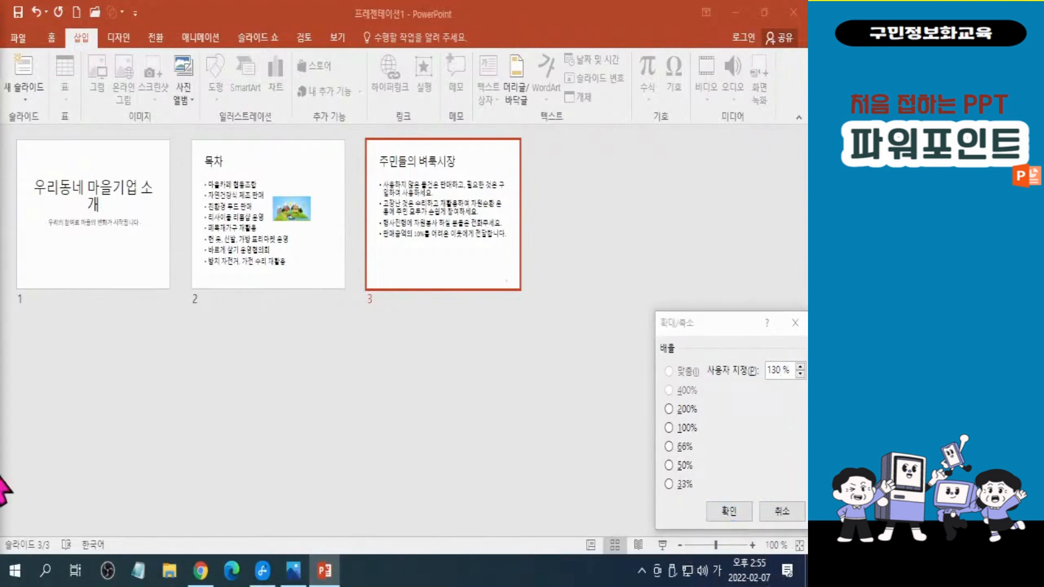
pyautogui.click(728, 512)
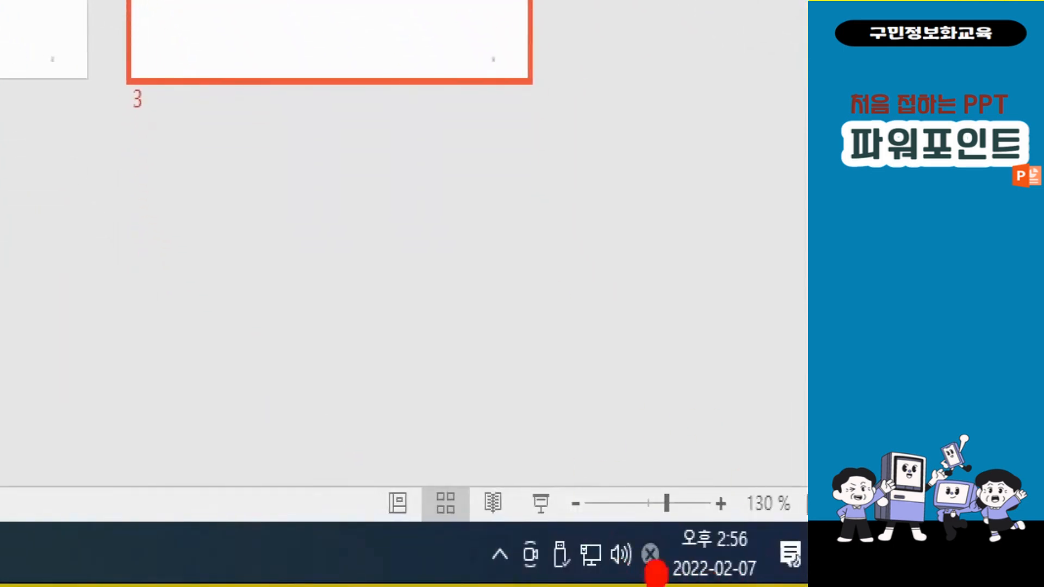
# - Run the slide show from the selected slide 3 through its end and return to the slide sorter view
pyautogui.moveTo(479, 429)
pyautogui.mouseDown()
pyautogui.moveTo(554, 489)
pyautogui.moveTo(584, 571)
pyautogui.mouseUp()
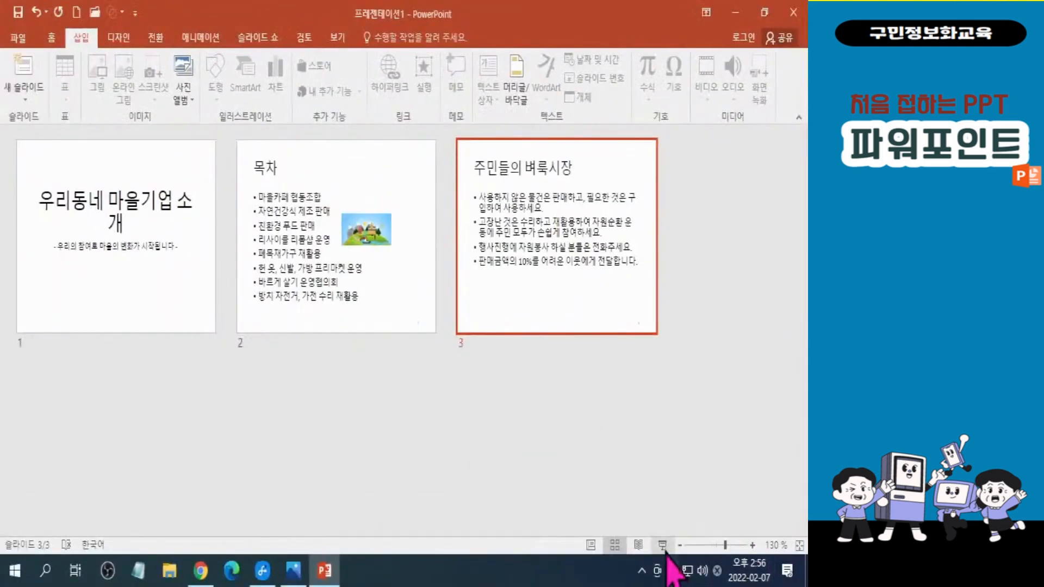
pyautogui.click(662, 545)
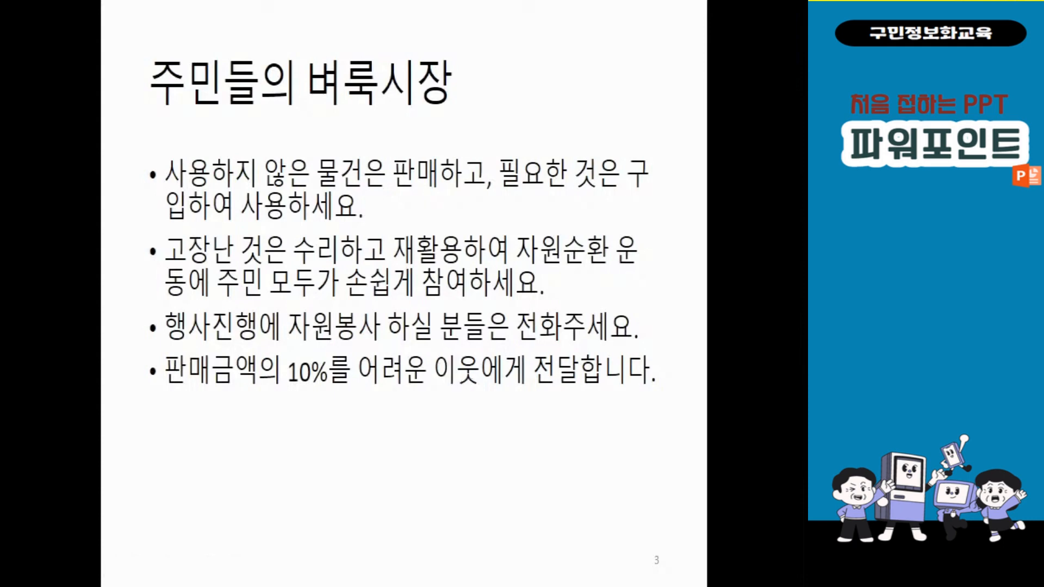
pyautogui.click(746, 296)
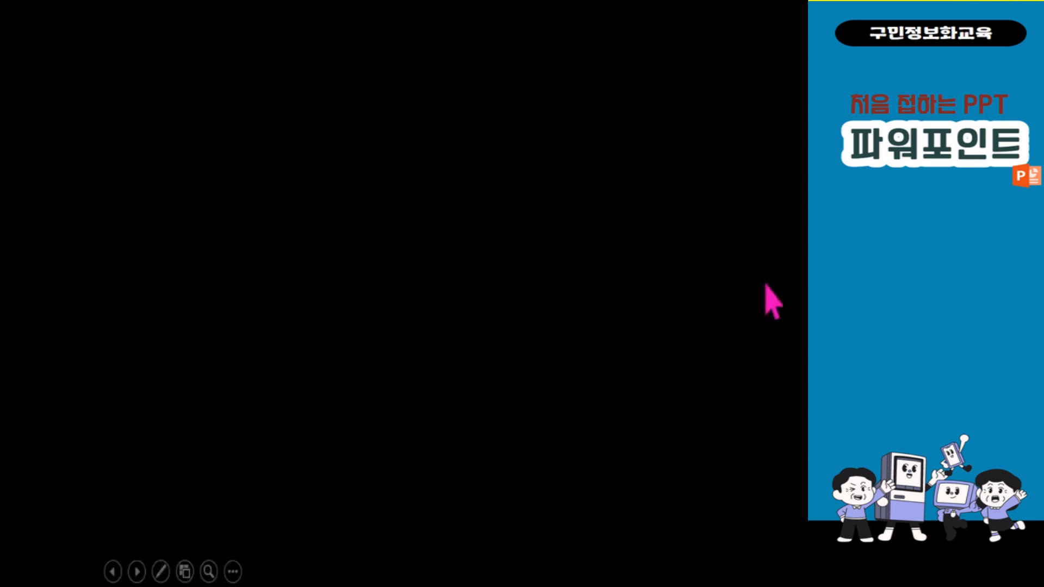
pyautogui.click(772, 300)
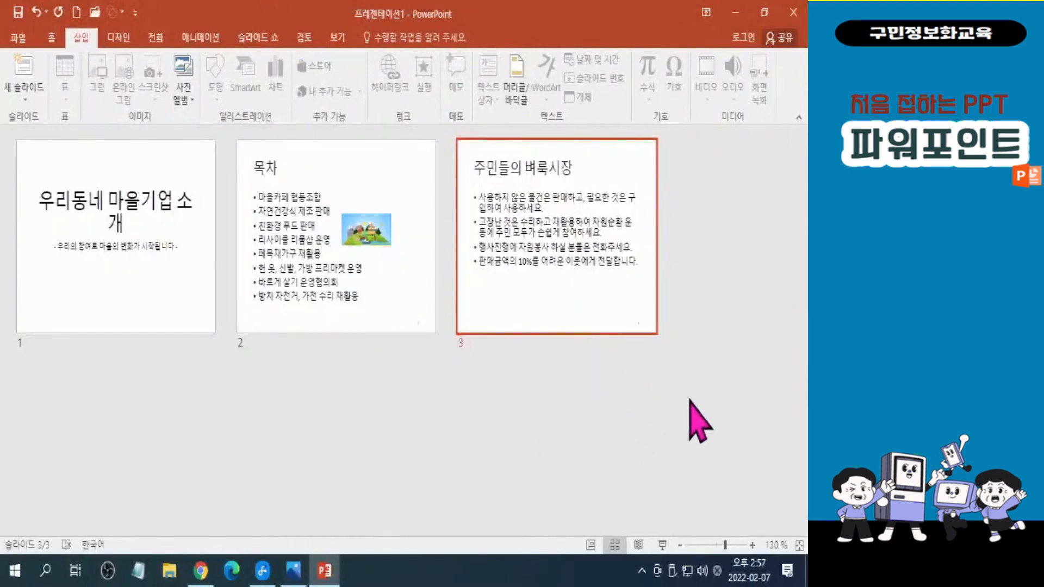